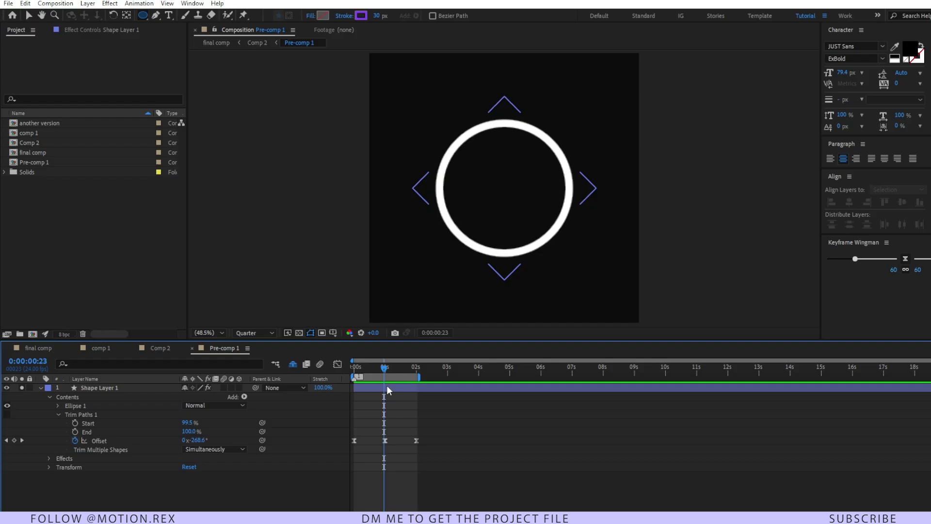
Enable Trim Paths 1 on Shape Layer 1 at frame 0, shrinking the ring to a white dot
click(387, 390)
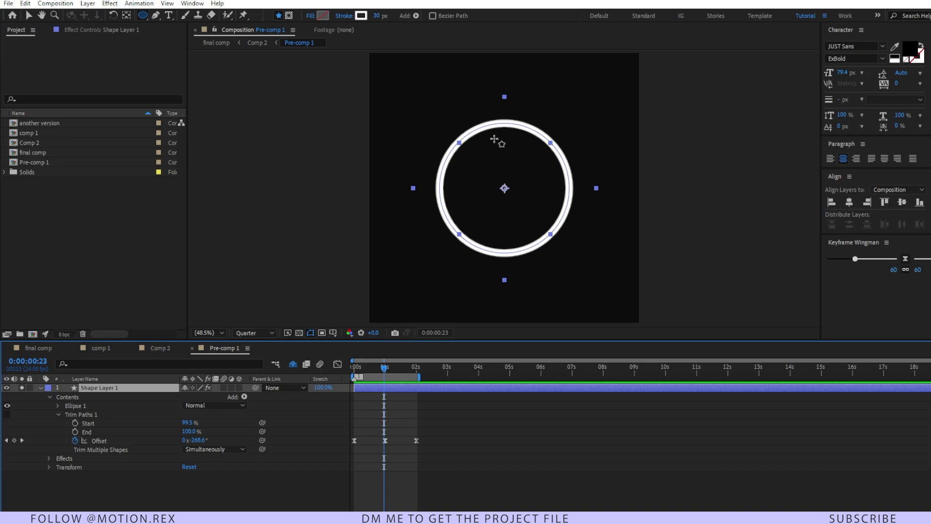
click(143, 15)
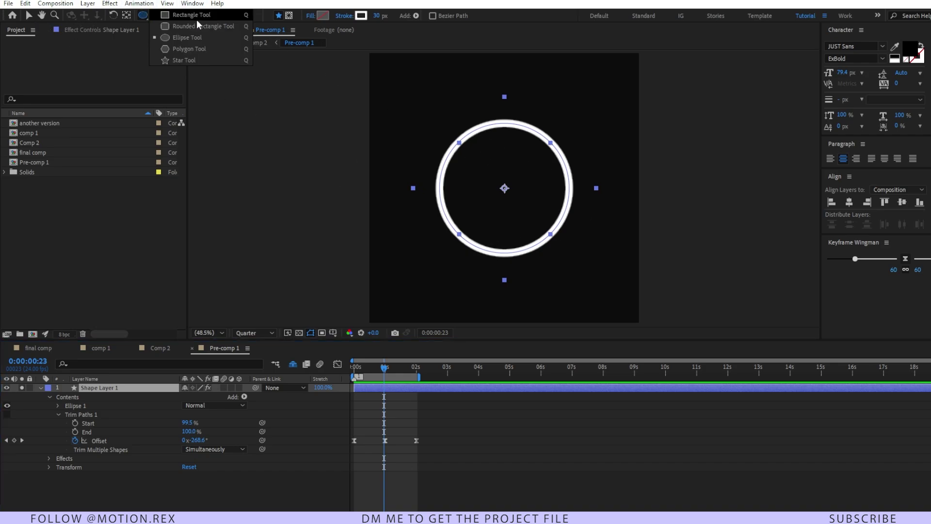
click(206, 39)
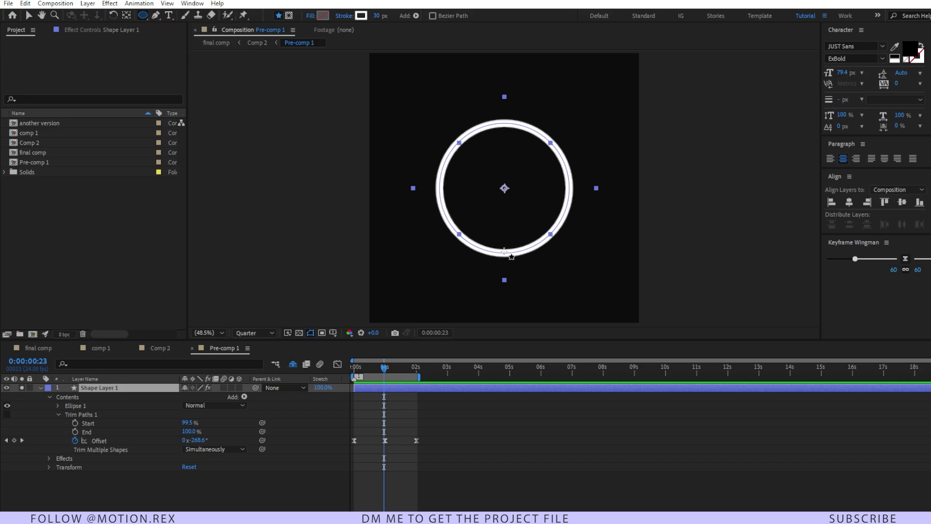
key(v)
key(Home)
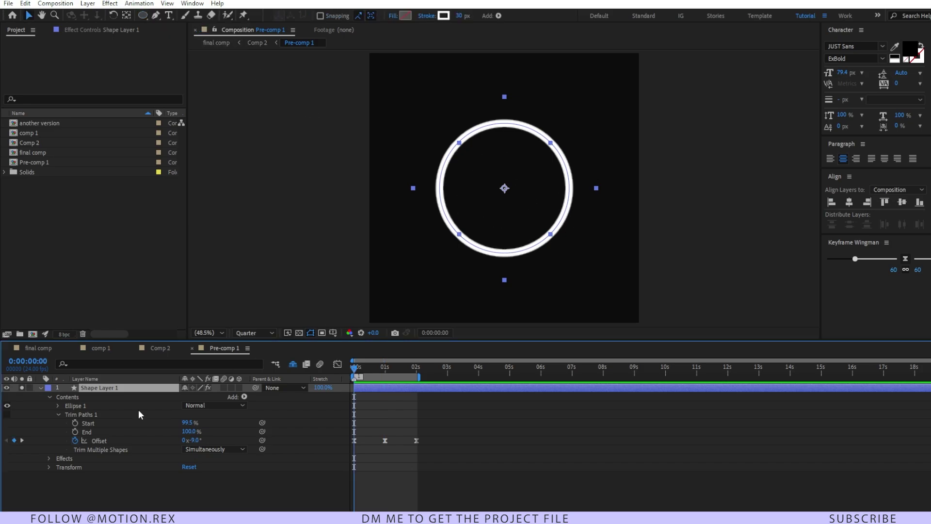
click(92, 414)
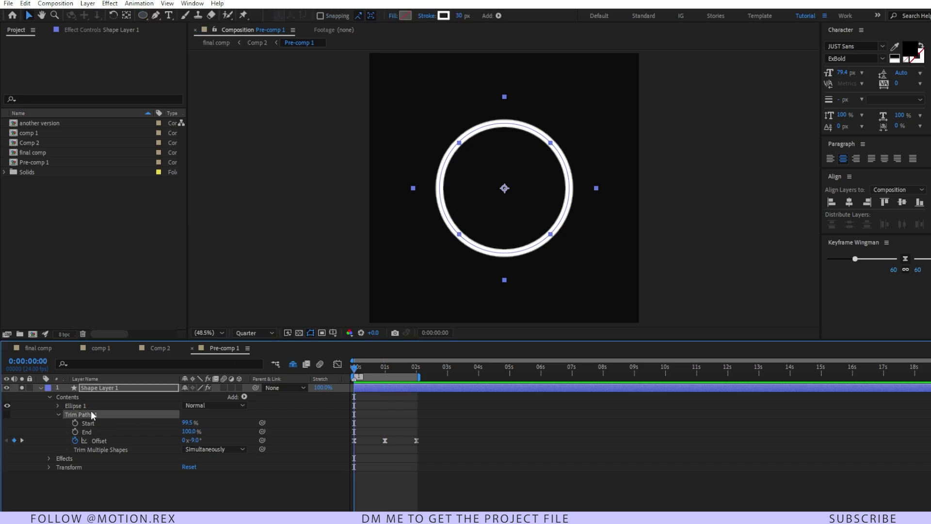
click(7, 415)
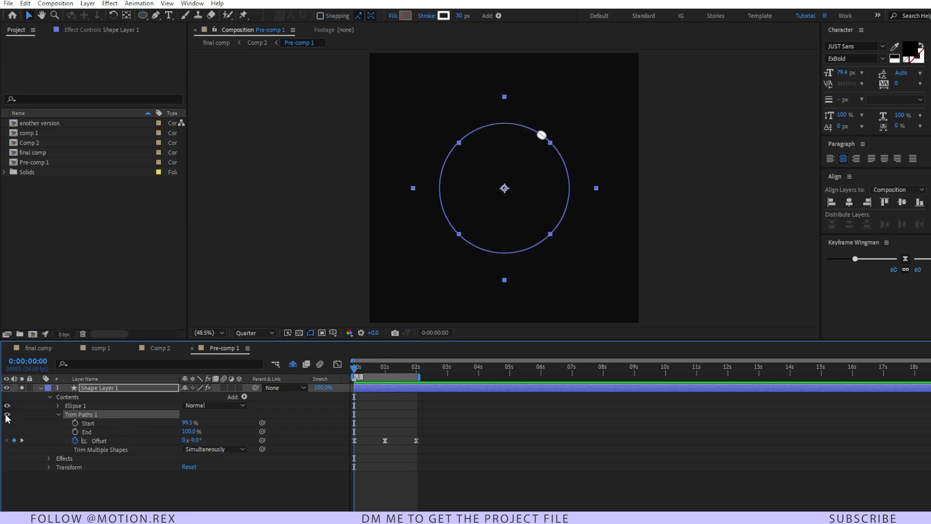
click(378, 367)
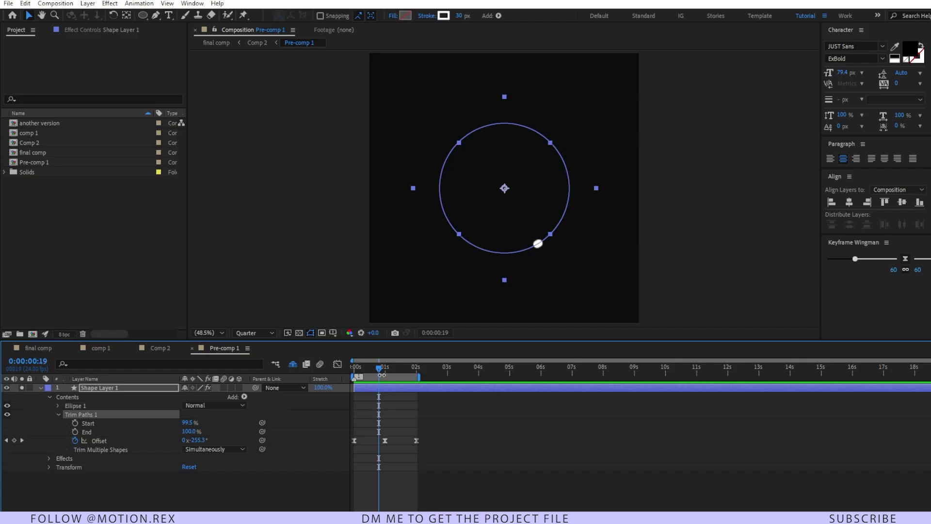
drag(382, 375, 343, 375)
click(358, 370)
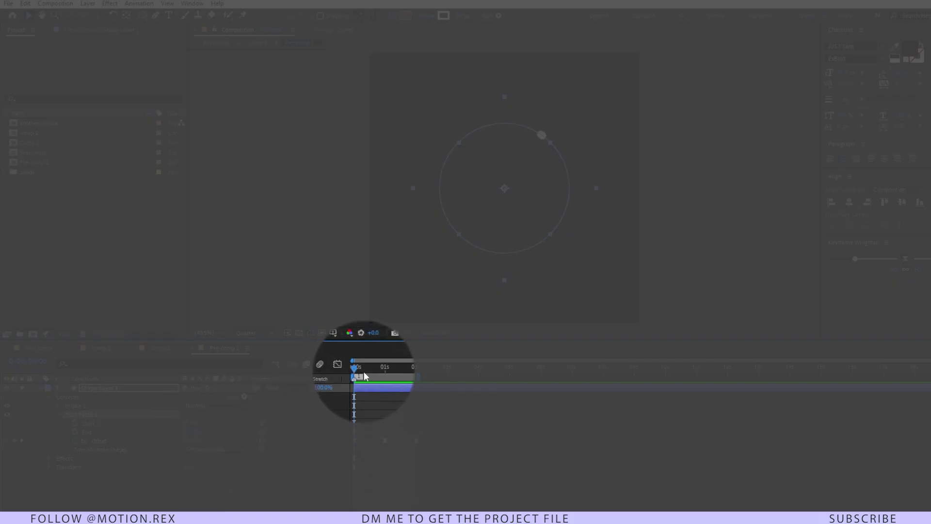
drag(364, 372, 386, 373)
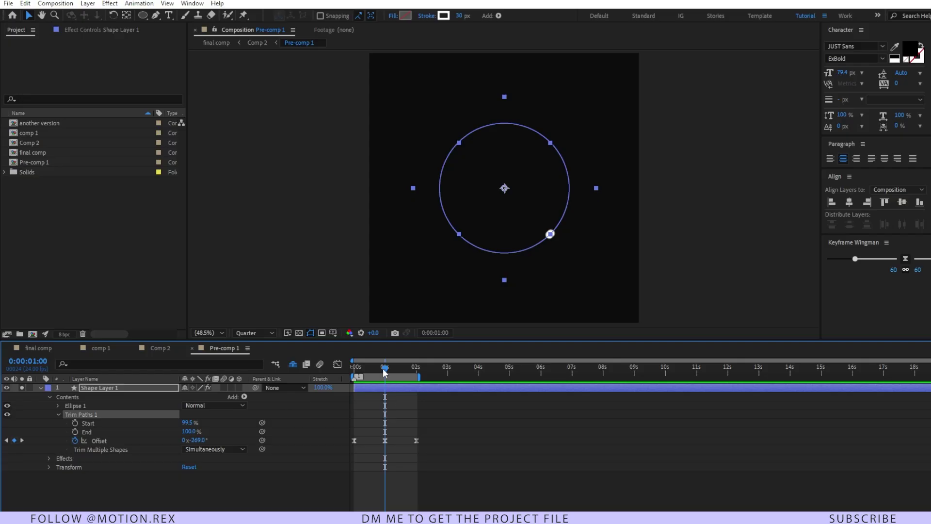
mouse_move(385, 372)
mouse_down()
mouse_move(356, 371)
mouse_move(386, 375)
mouse_up()
key(Home)
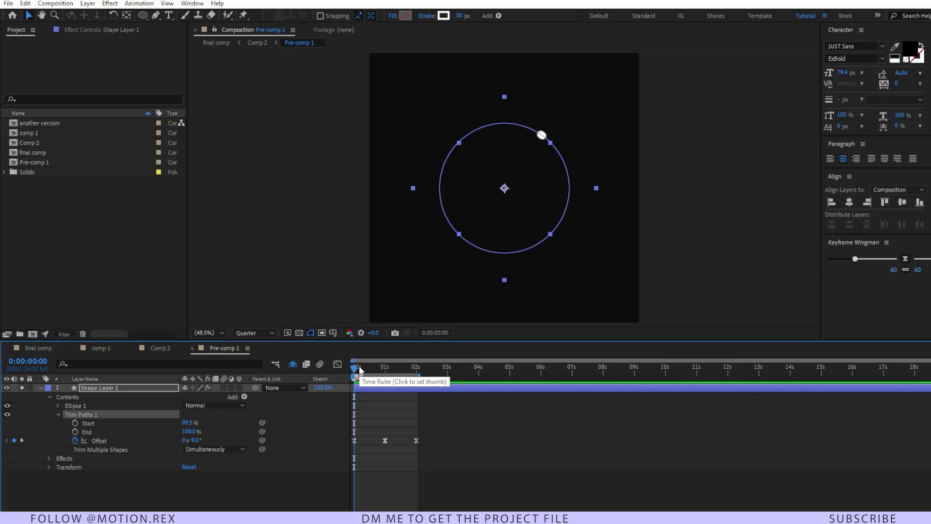
Select the last Offset keyframe, return to 0:00 and preview the dot circling the frame
drag(360, 370, 385, 370)
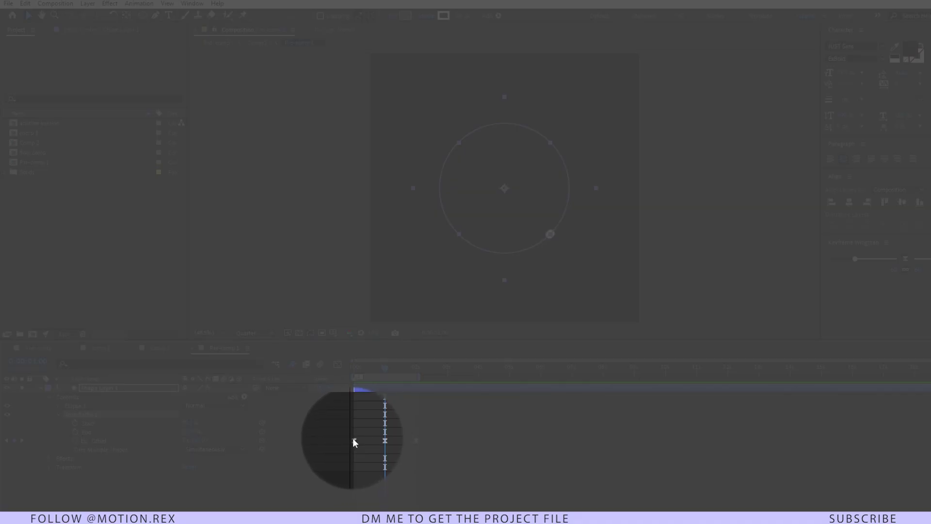
mouse_move(354, 439)
click(416, 440)
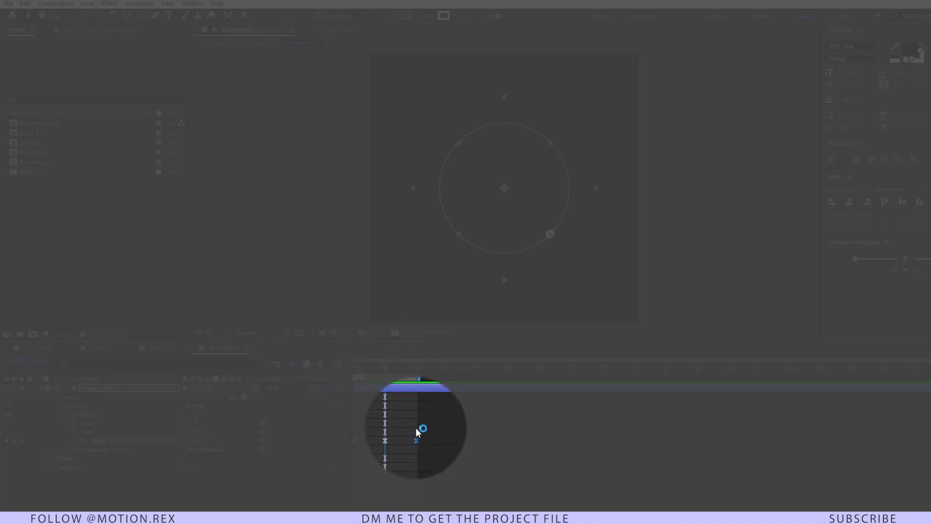
click(409, 372)
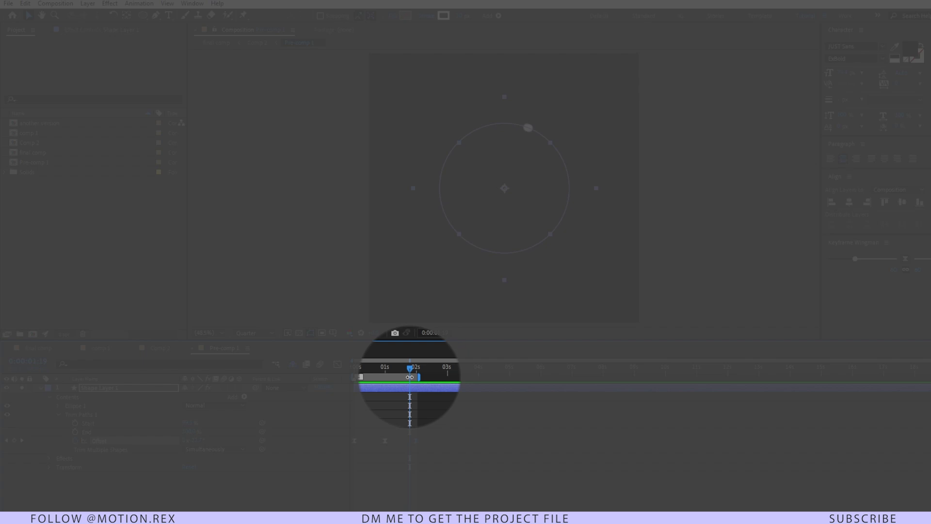
drag(411, 372, 353, 374)
key(space)
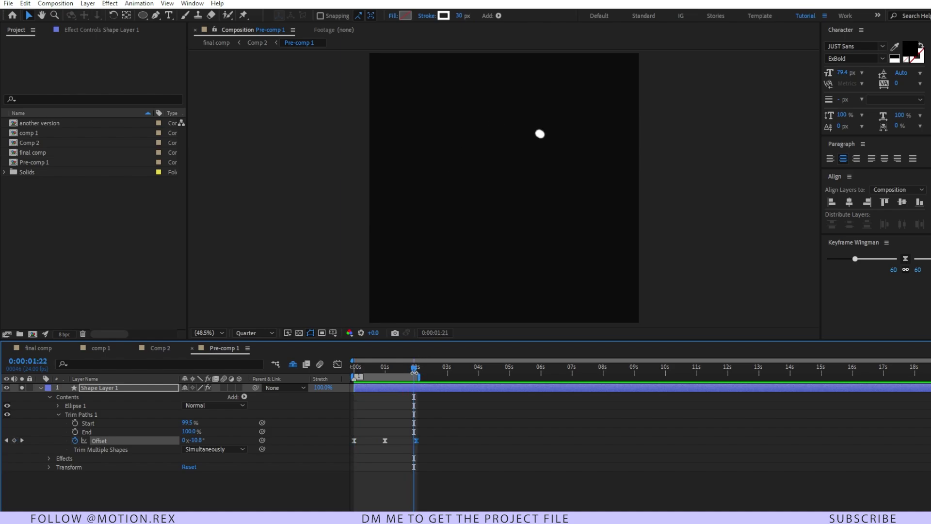
Set the Echo effect's Echo Time to -0.003 and Number of Echoes to 1
click(92, 29)
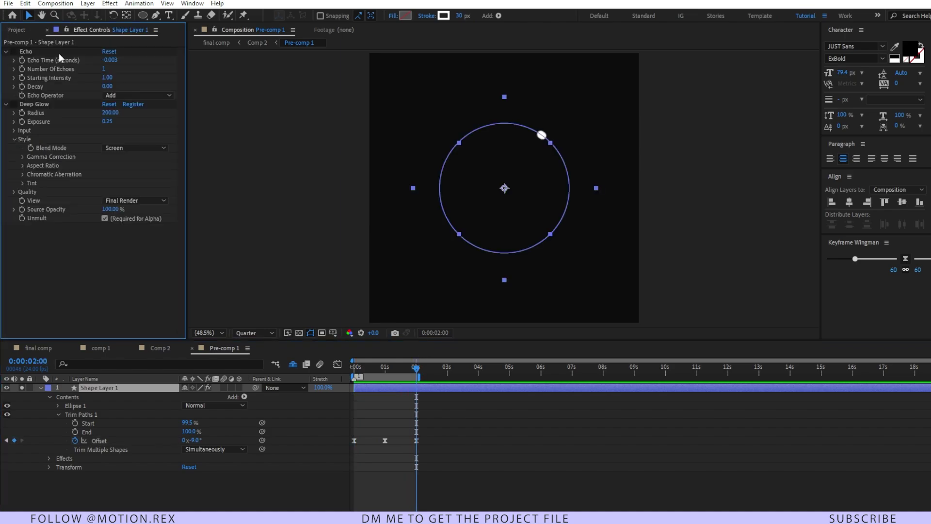
click(24, 50)
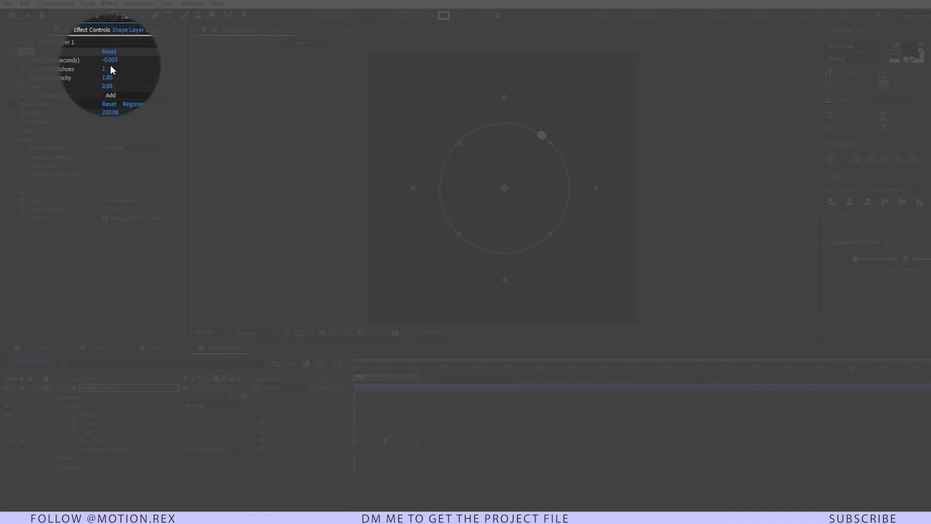
click(111, 60)
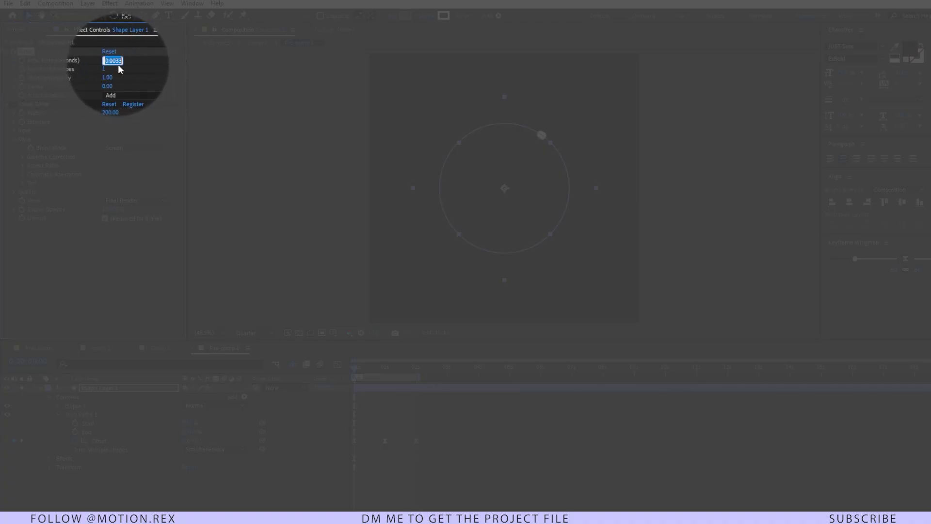
text(-0.003)
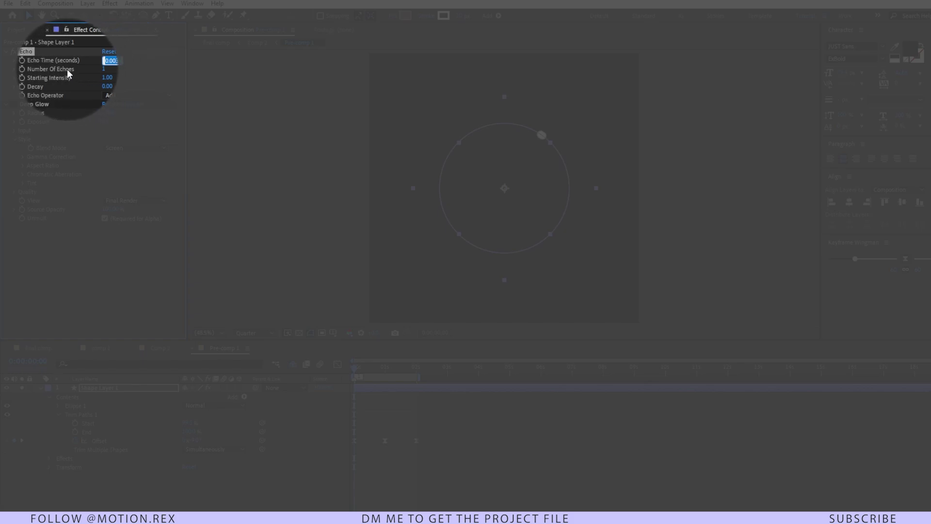
key(Return)
drag(106, 70, 57, 76)
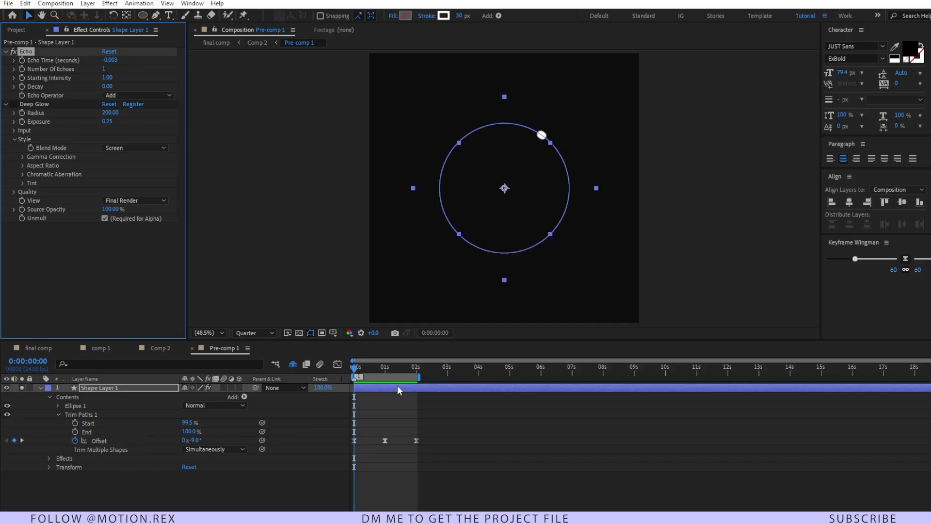
Return to the first frame and preview the echoed ring animation
click(380, 370)
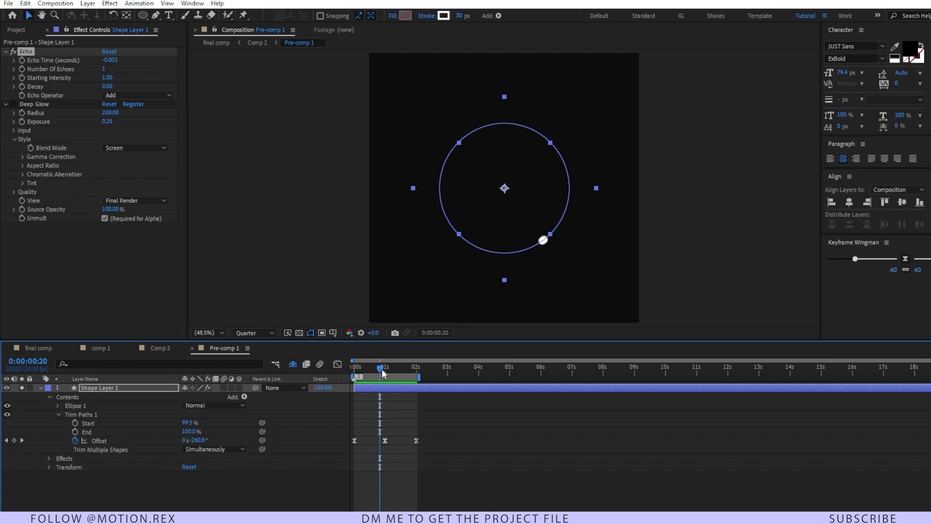
drag(382, 372, 341, 387)
key(space)
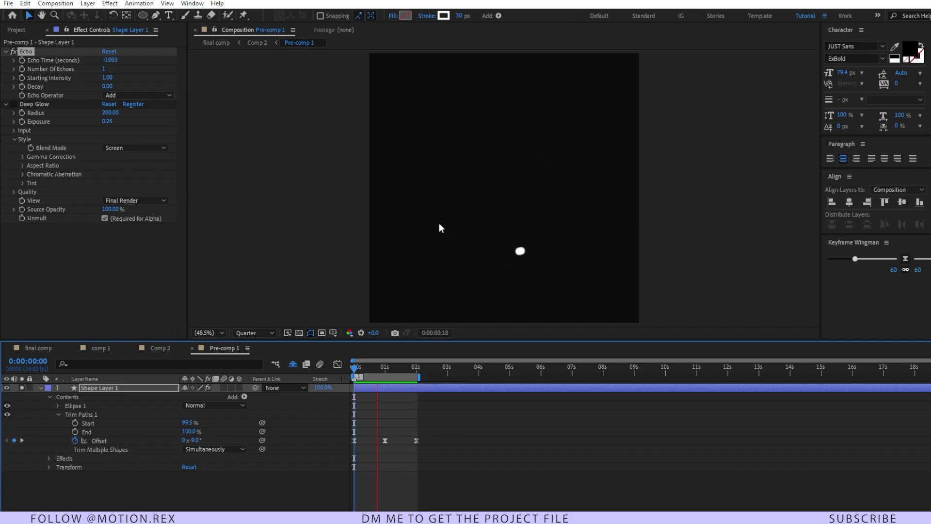
Stop the preview, reveal Shape Layers 2–4 and collapse Shape Layer 1's properties
click(393, 368)
click(293, 364)
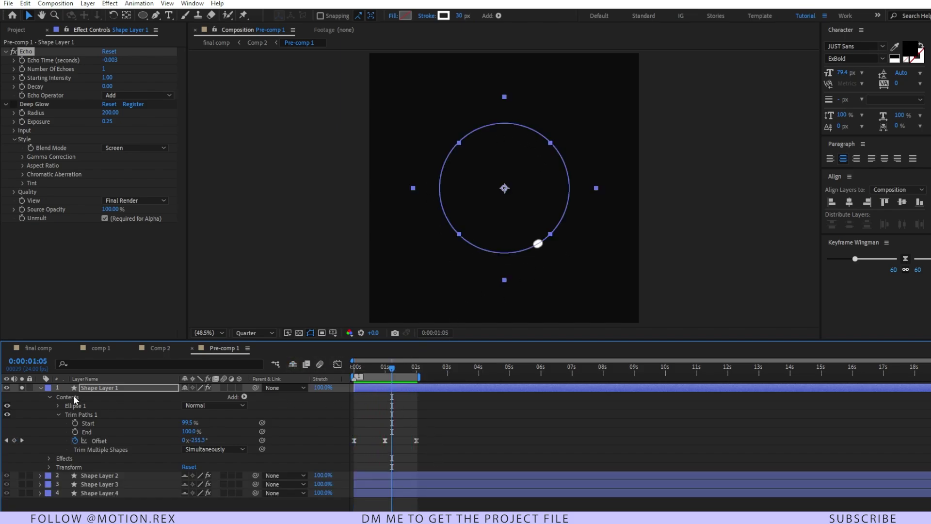
click(41, 388)
drag(96, 426, 109, 394)
click(362, 460)
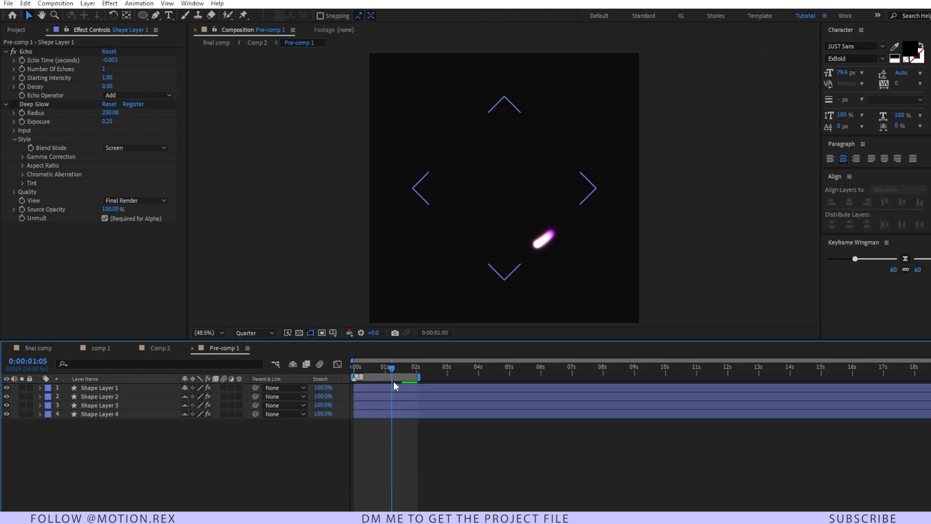
drag(392, 369, 375, 368)
Check the purple stroke colour on Shape Layer 2 and Shape Layer 4 without changing it
click(105, 396)
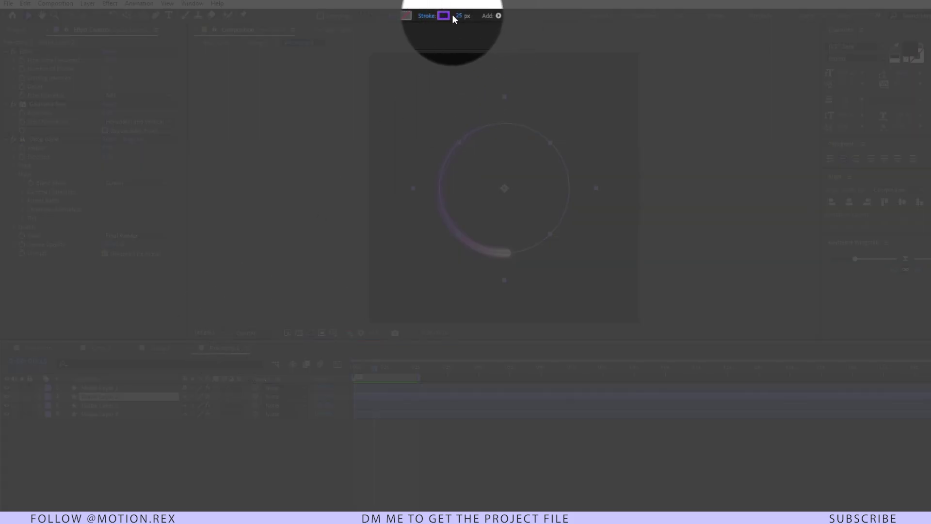
click(443, 16)
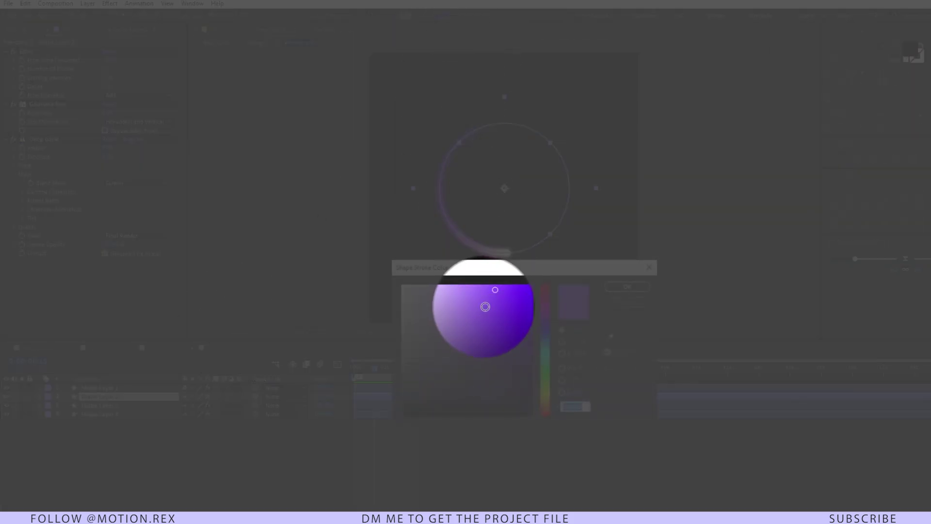
key(Return)
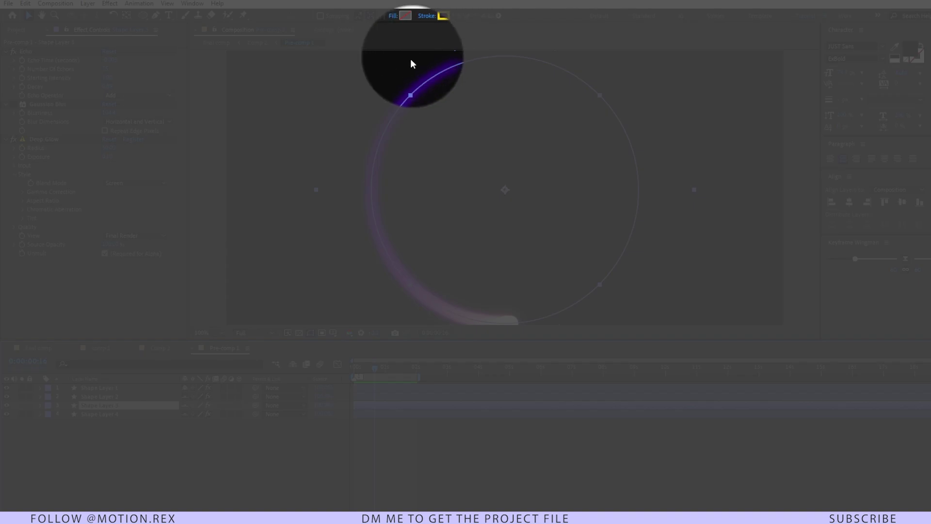
click(110, 415)
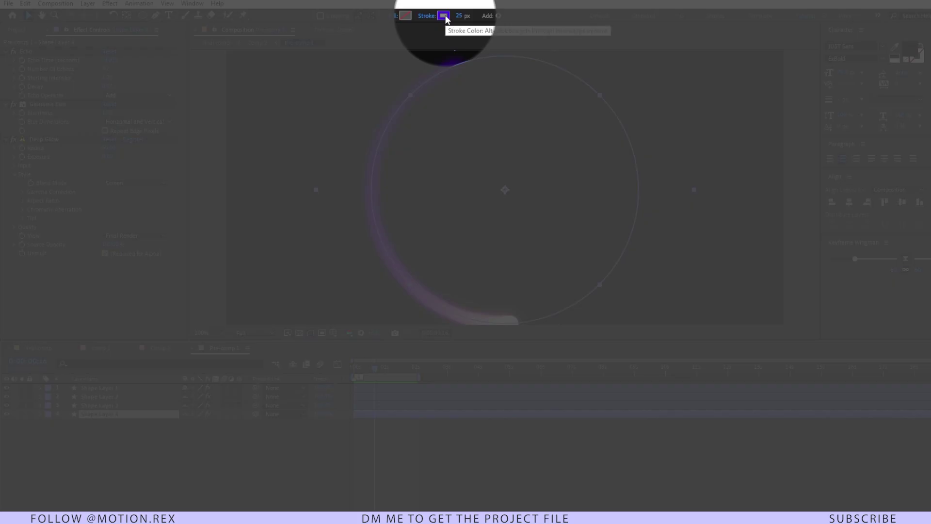
click(444, 17)
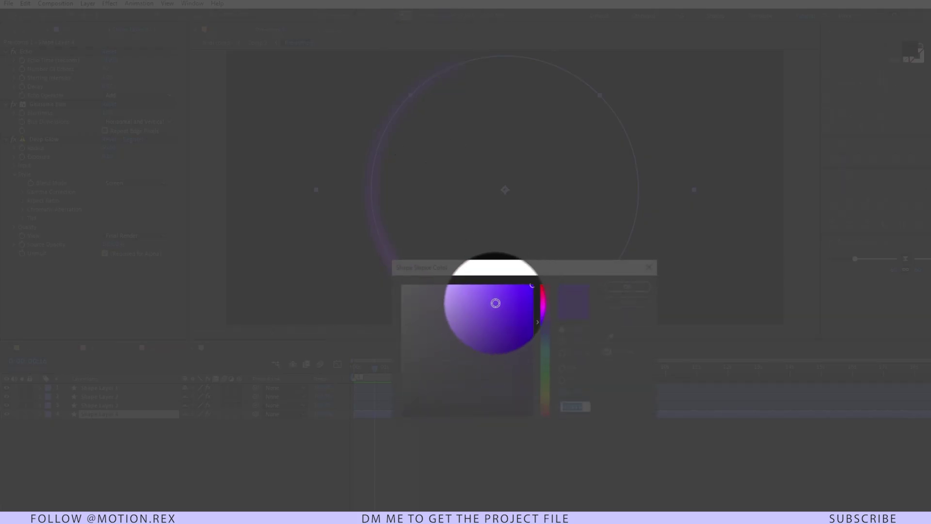
click(626, 302)
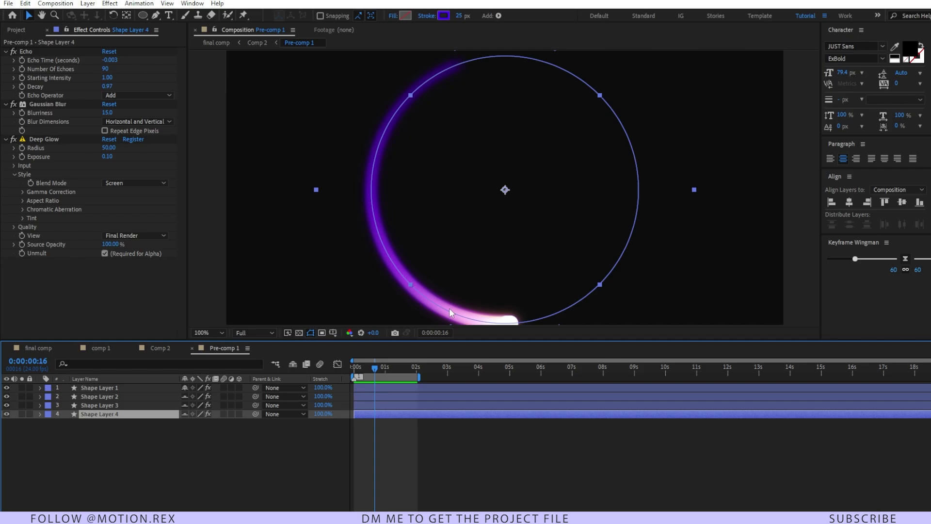
key(Home)
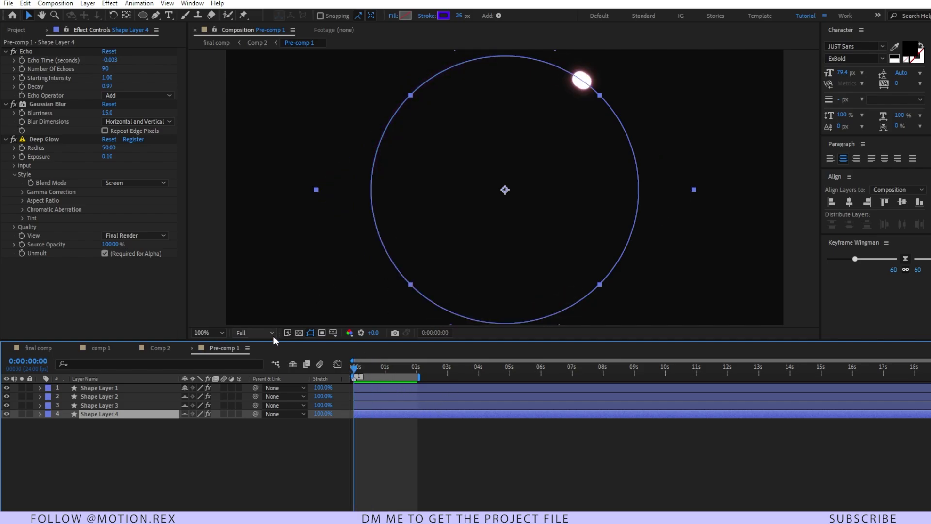
click(216, 335)
click(216, 343)
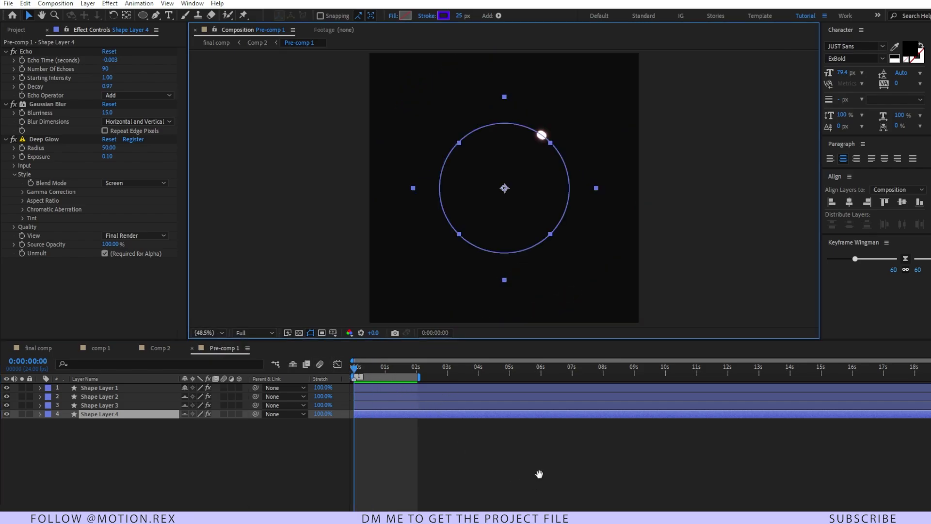
key(space)
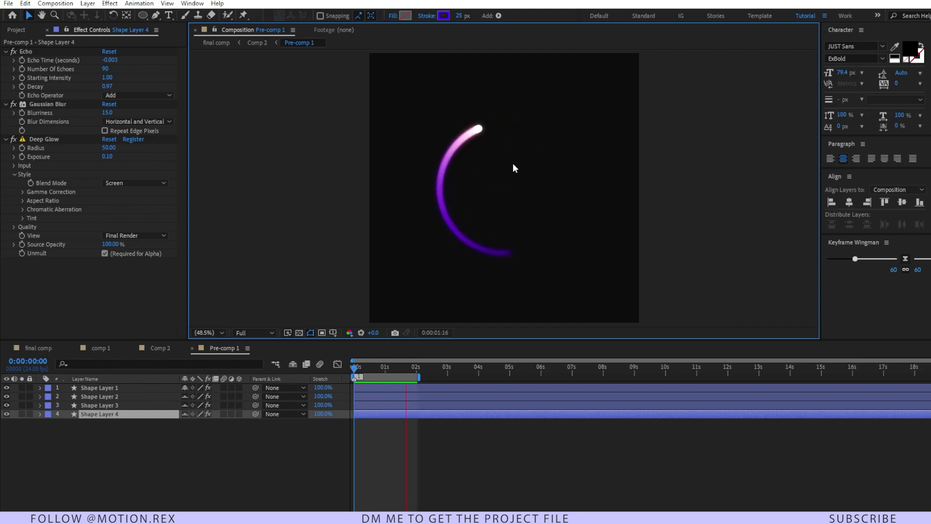
key(space)
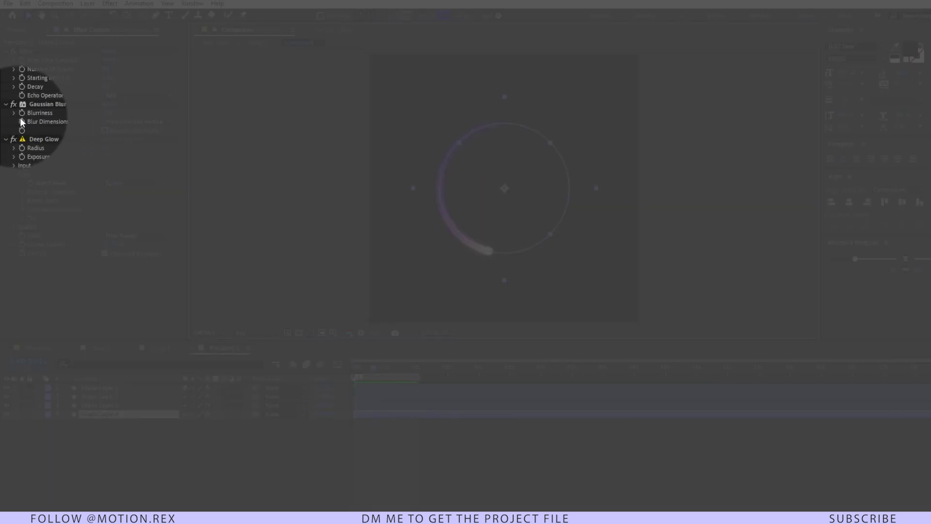
Inspect the Gaussian Blur at 100% zoom, fit the view, preview and select all four shape layers
click(37, 103)
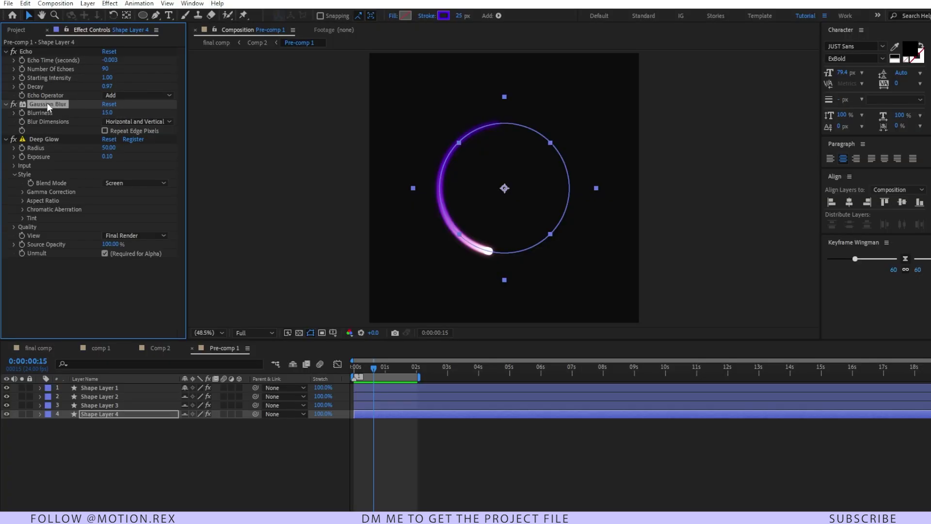
key(slash)
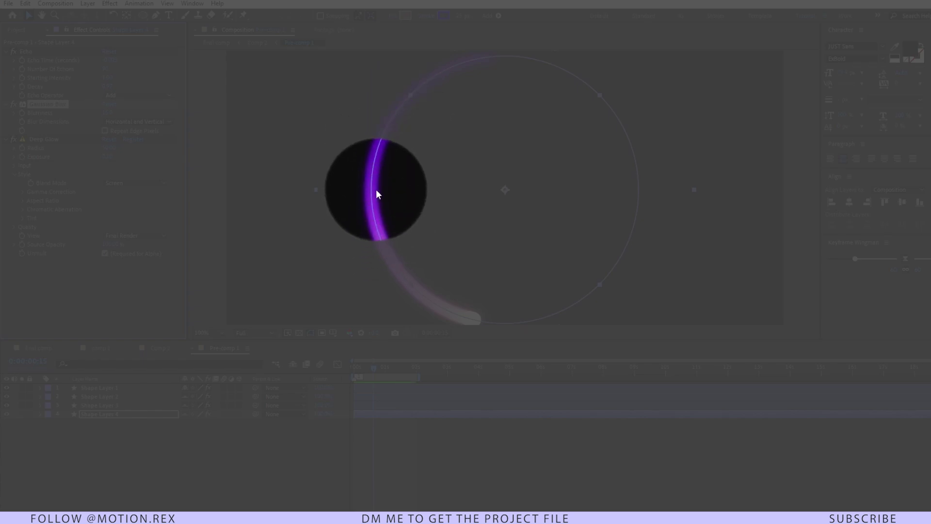
key(shift+slash)
key(space)
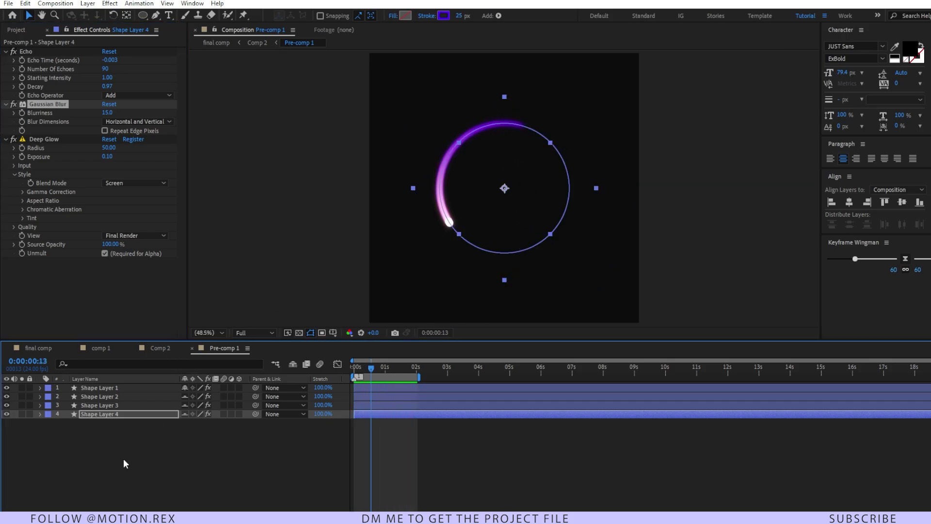
drag(123, 458, 131, 383)
In comp 1, show Scale on the five Pre-comp 1 layers and scrub through frames 17–22
click(38, 348)
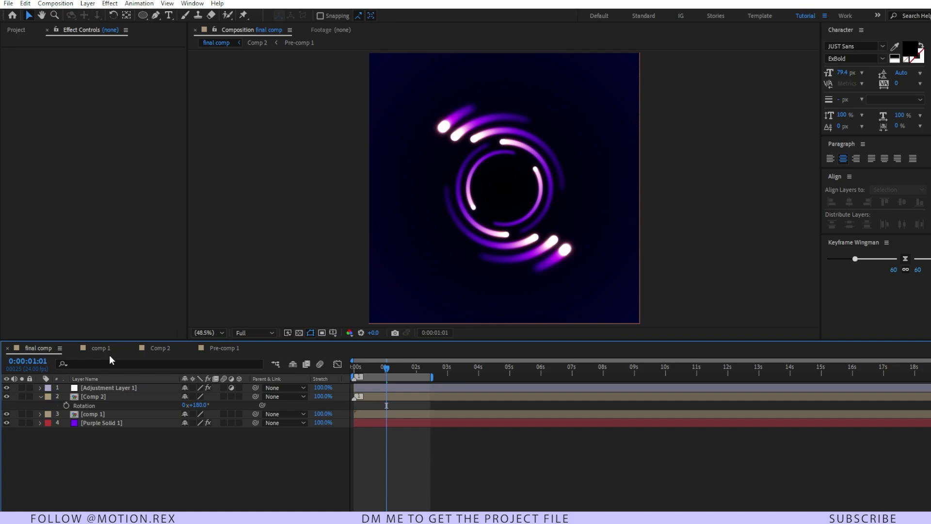
click(106, 348)
key(Home)
key(s)
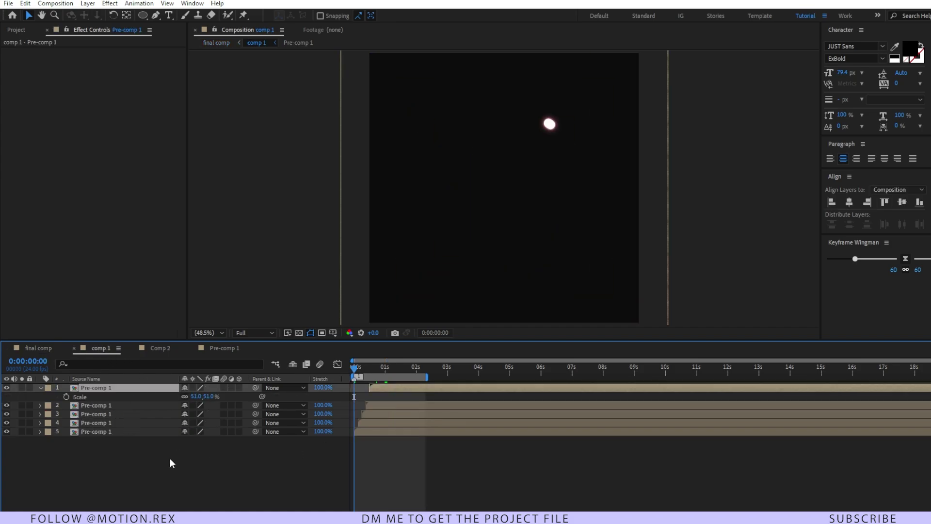
drag(170, 458, 140, 391)
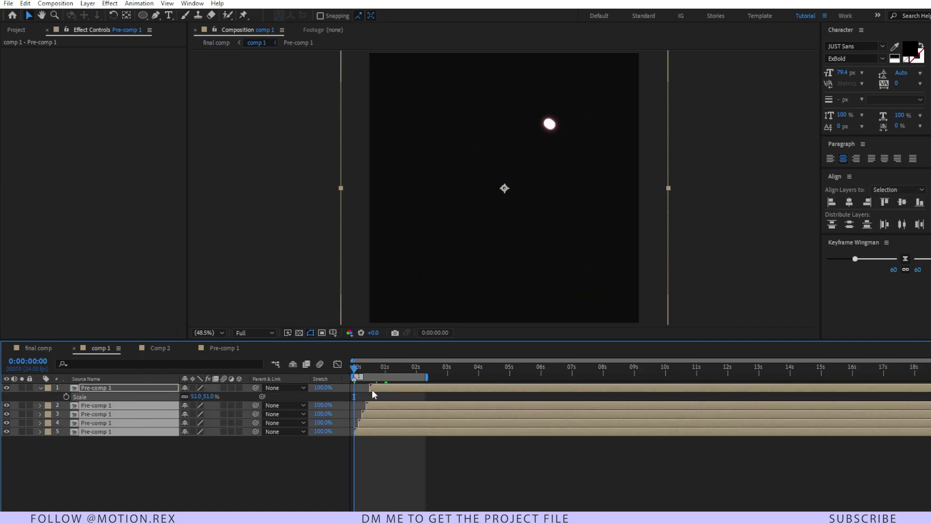
mouse_move(372, 374)
mouse_down()
mouse_move(355, 373)
mouse_move(364, 368)
mouse_move(376, 368)
mouse_move(346, 383)
mouse_move(377, 371)
mouse_up()
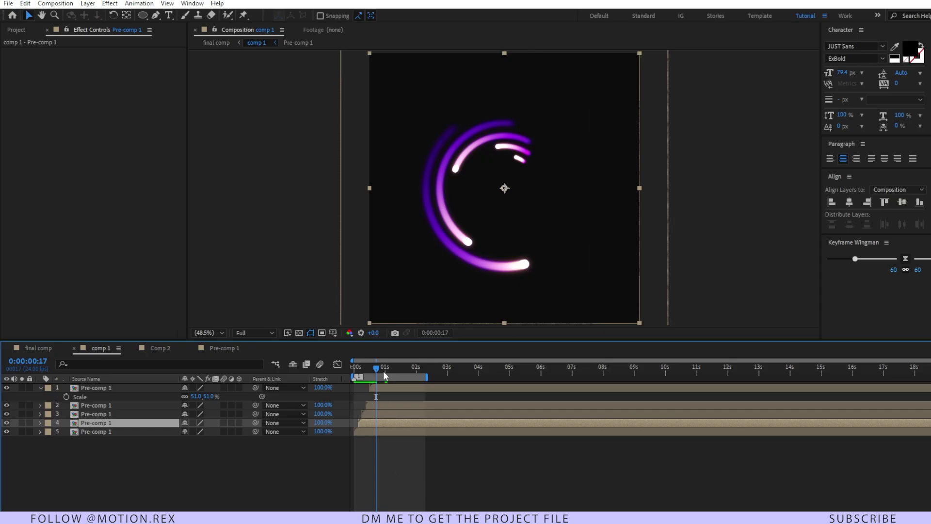
mouse_move(383, 370)
mouse_down()
mouse_move(352, 373)
mouse_move(400, 372)
mouse_up()
Compare Comp 2 and comp 1, then return to the final comp at frame 14
click(164, 347)
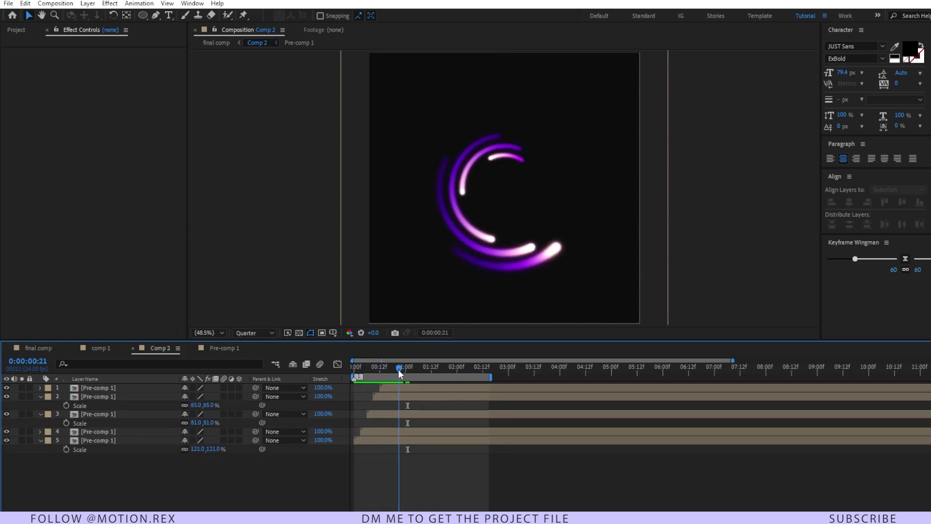
click(97, 348)
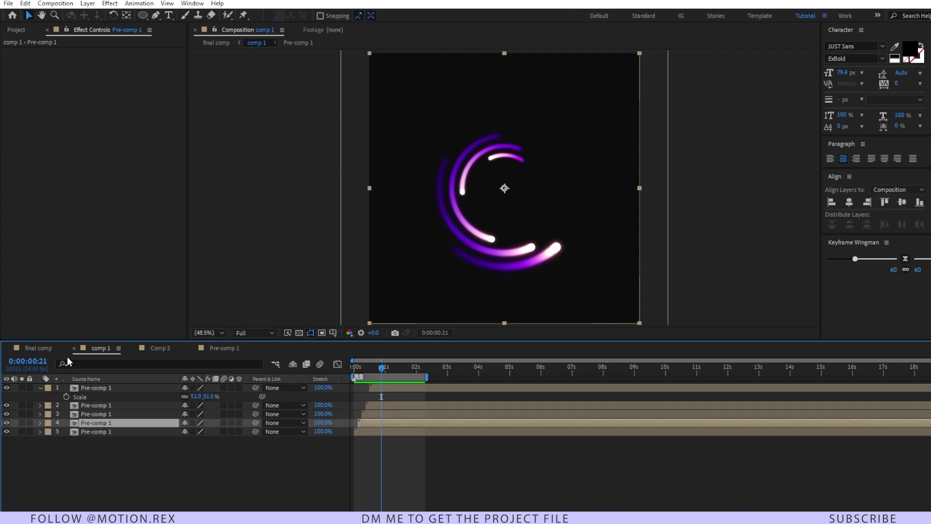
click(29, 348)
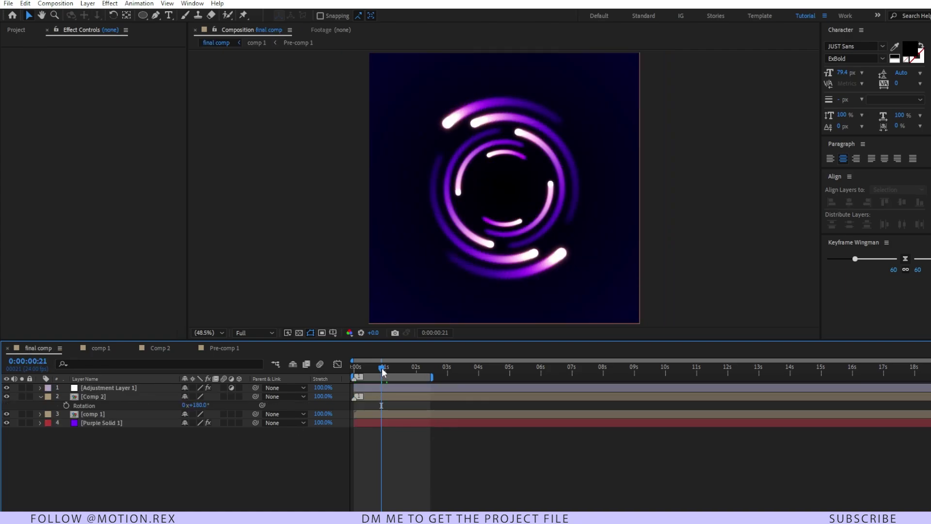
mouse_move(370, 373)
mouse_down()
mouse_move(361, 372)
mouse_move(372, 371)
mouse_up()
Select the Purple Solid 1, comp 1 and Comp 2 layers and scrub the final comp animation
click(106, 422)
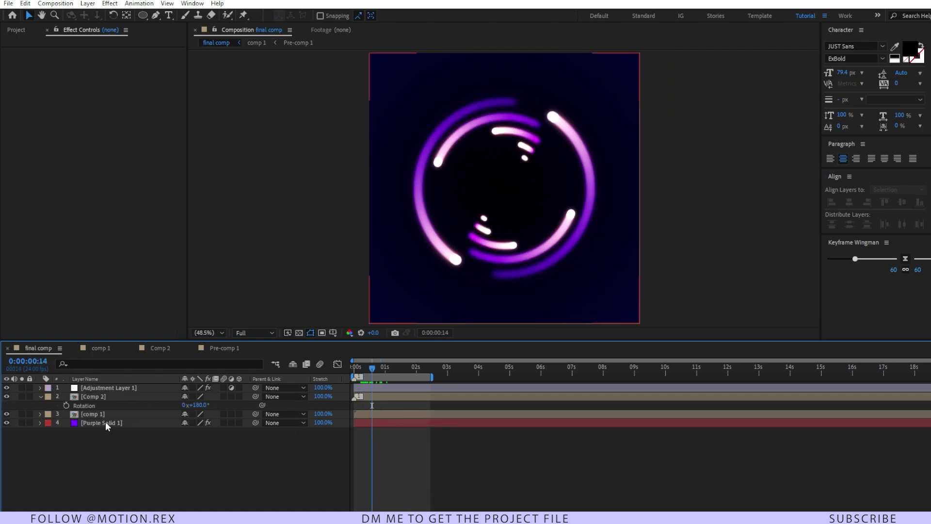
click(124, 433)
click(100, 413)
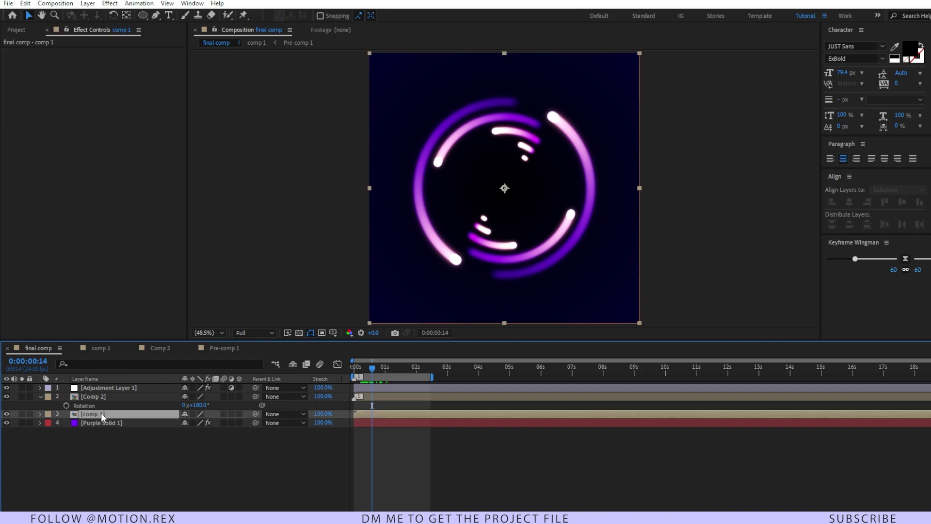
click(106, 397)
click(101, 414)
click(101, 398)
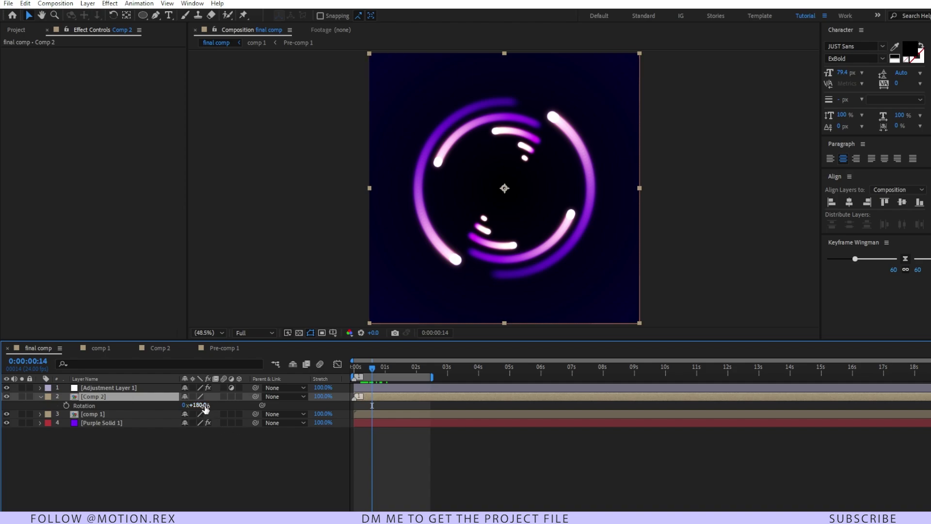
mouse_move(372, 371)
mouse_down()
mouse_move(355, 371)
mouse_move(383, 375)
mouse_move(366, 380)
mouse_move(381, 382)
mouse_up()
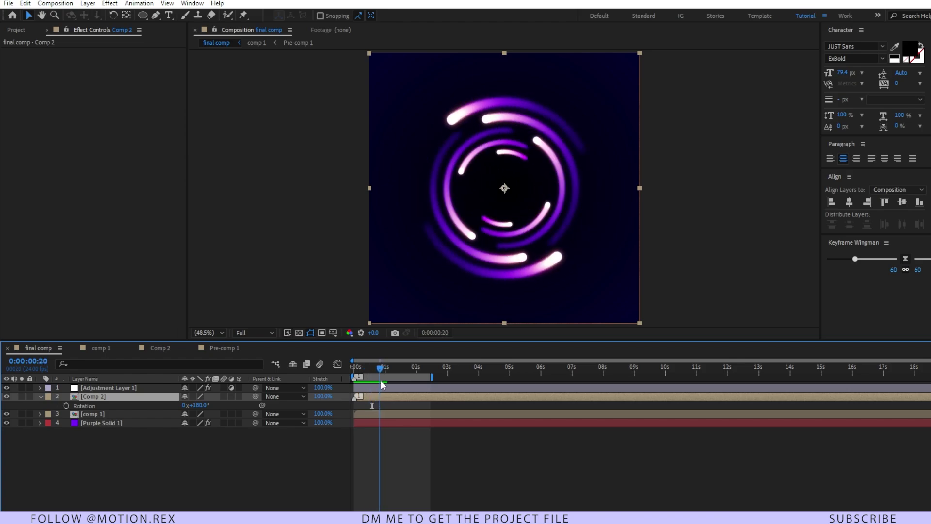
Change Adjustment Layer 1's Transform Scale from 110 to 120 and preview the enlarged rings
click(133, 388)
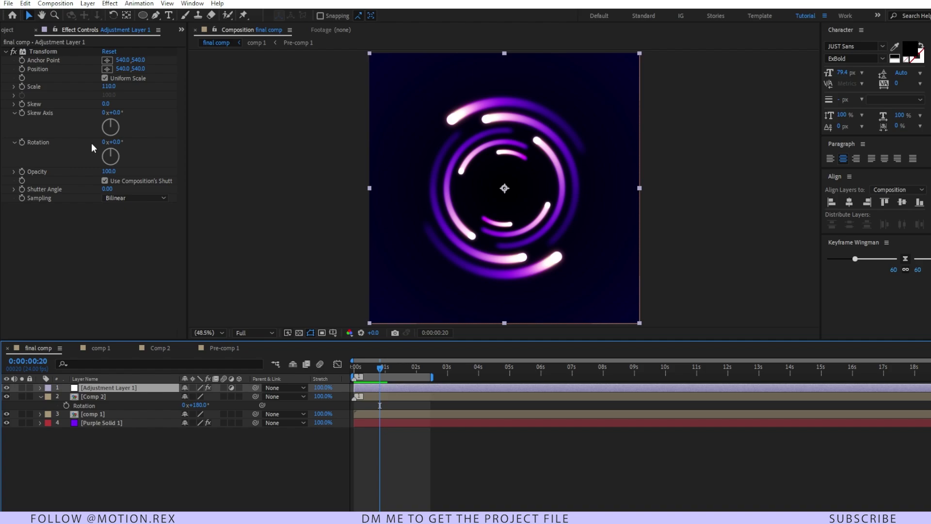
click(88, 87)
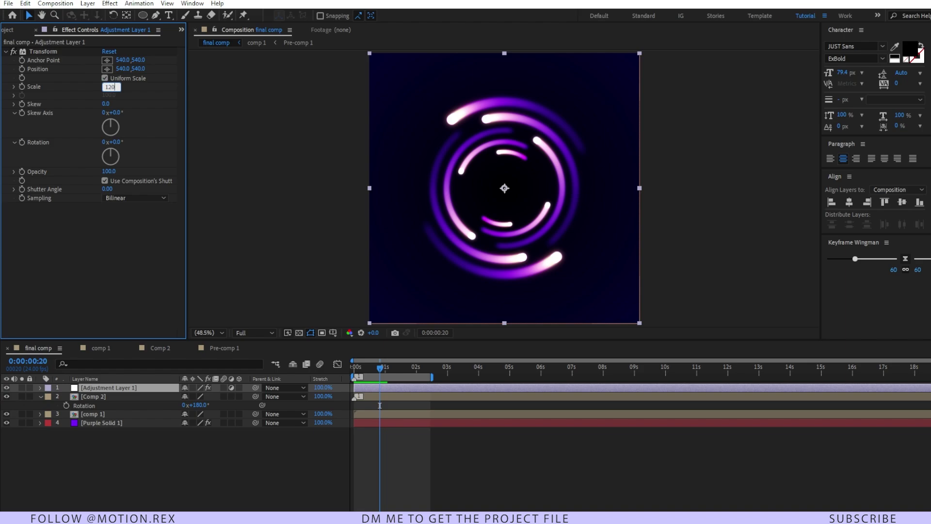
text(120)
key(Return)
click(368, 406)
key(space)
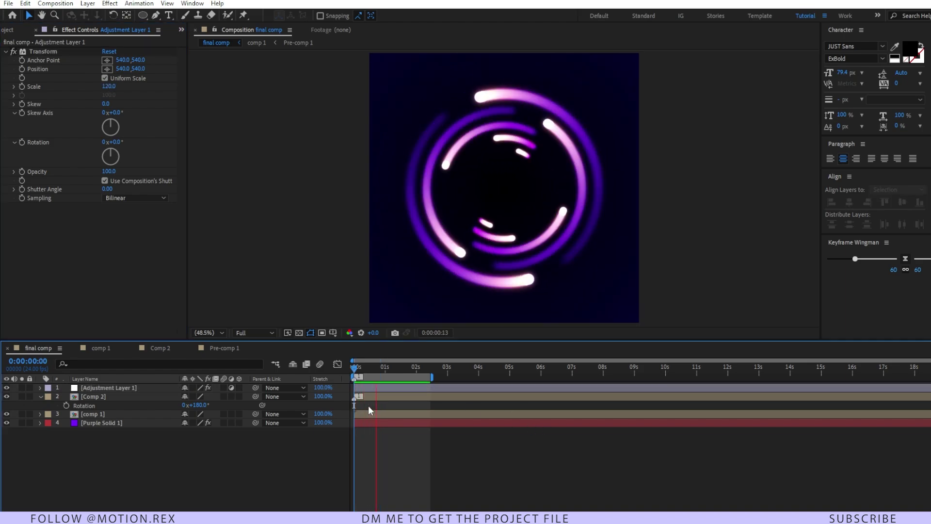